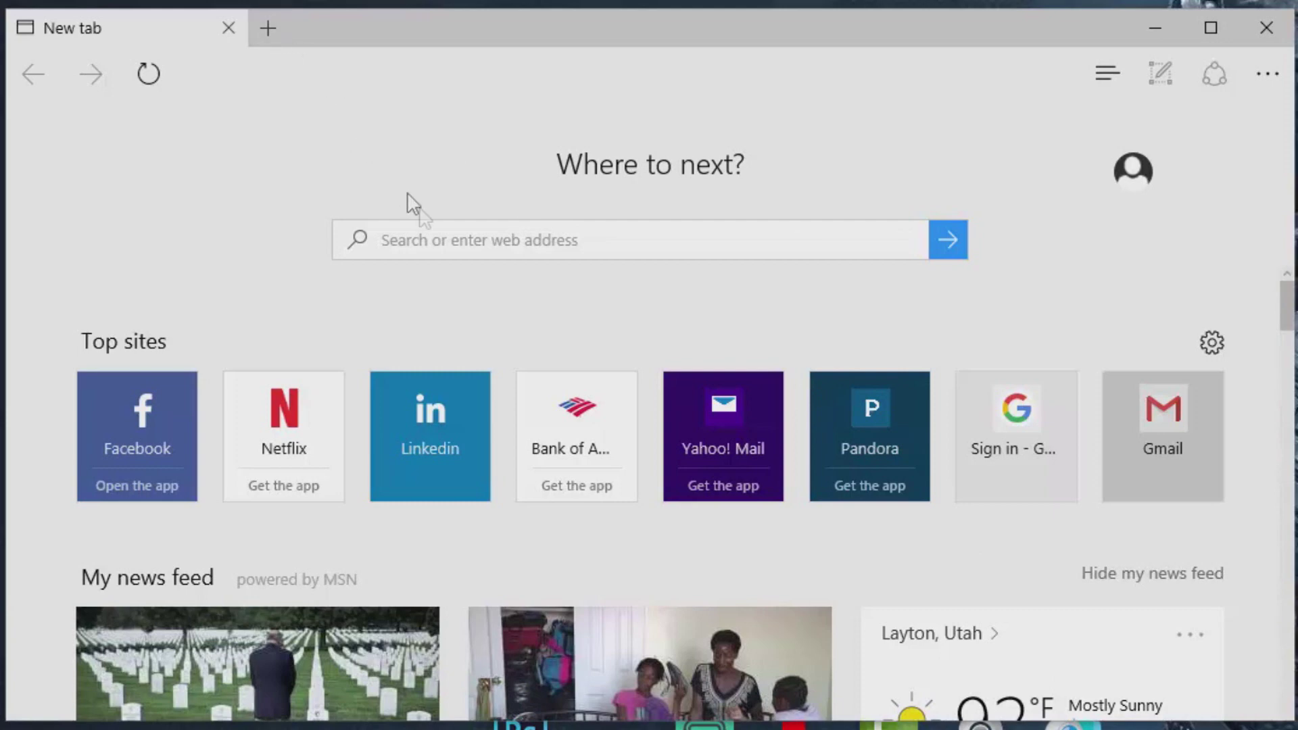
Enter the modem address 192.168.0.1 in Edge's address box
click(458, 247)
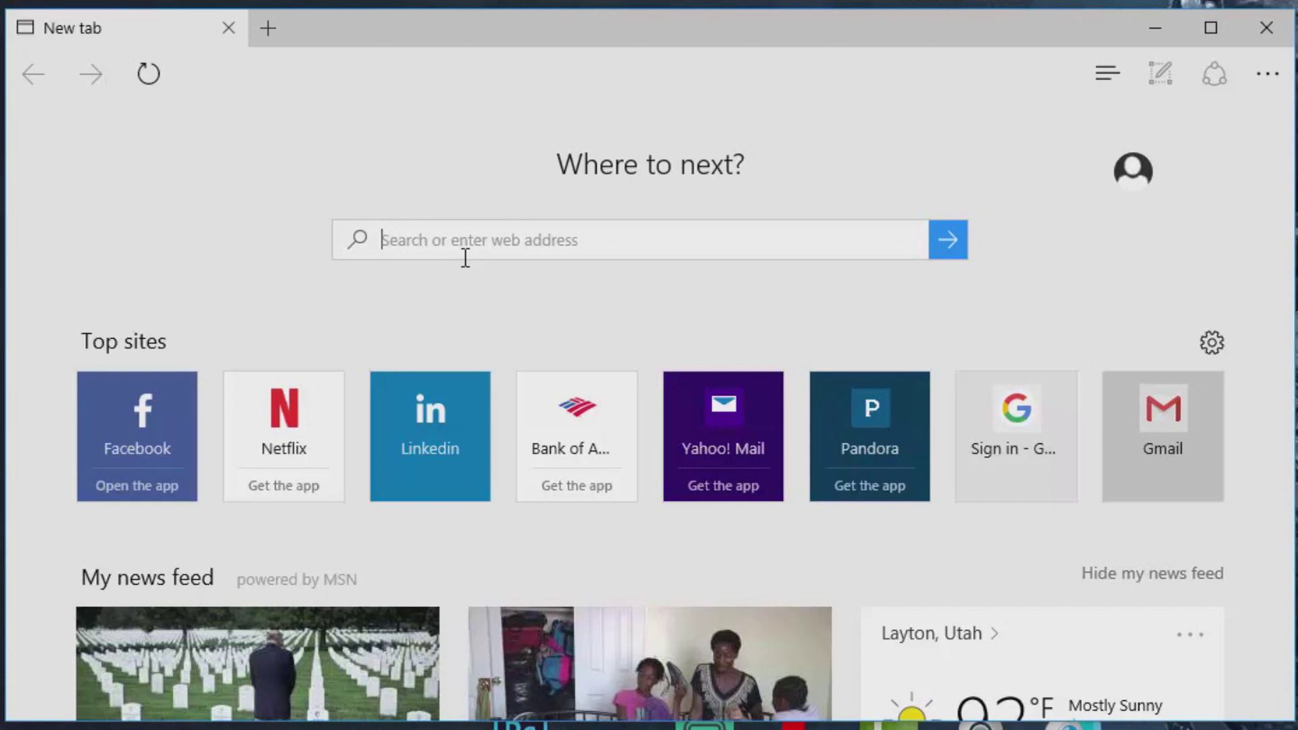
text(19)
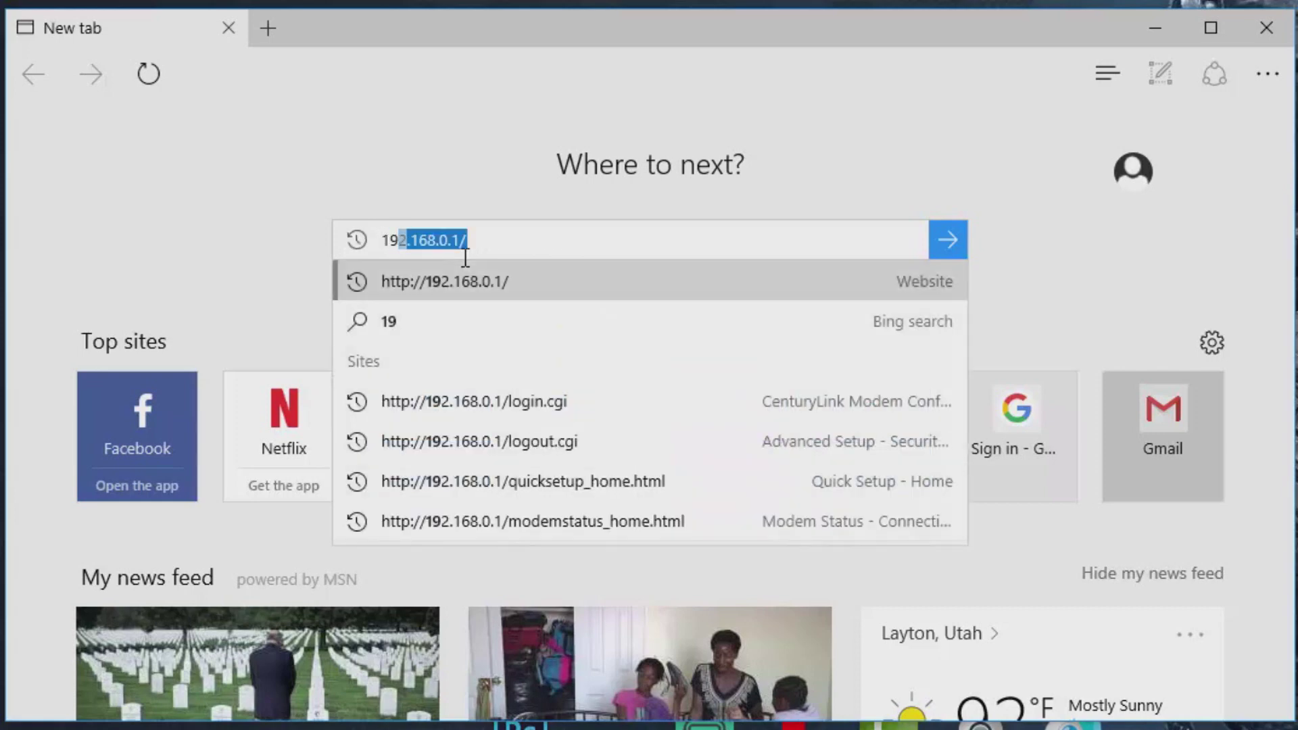
text(2.168.)
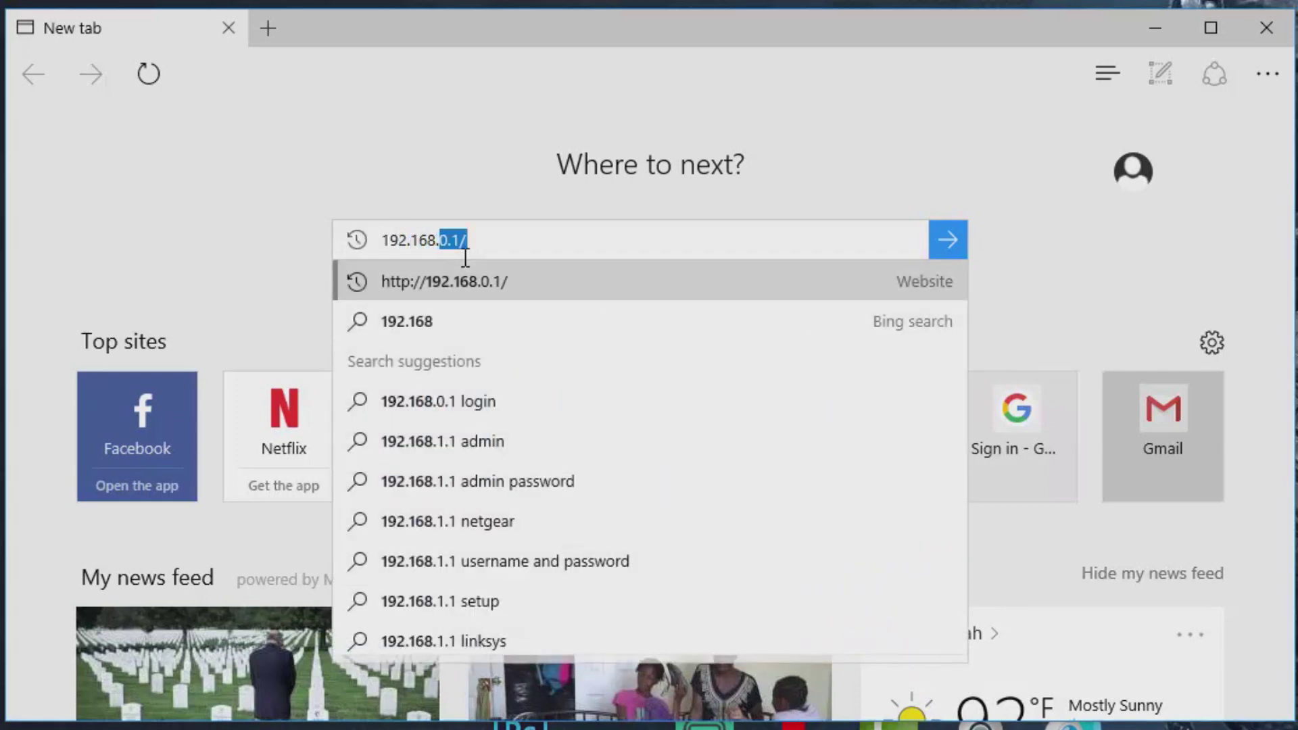
text(1)
key(BackSpace)
text(0)
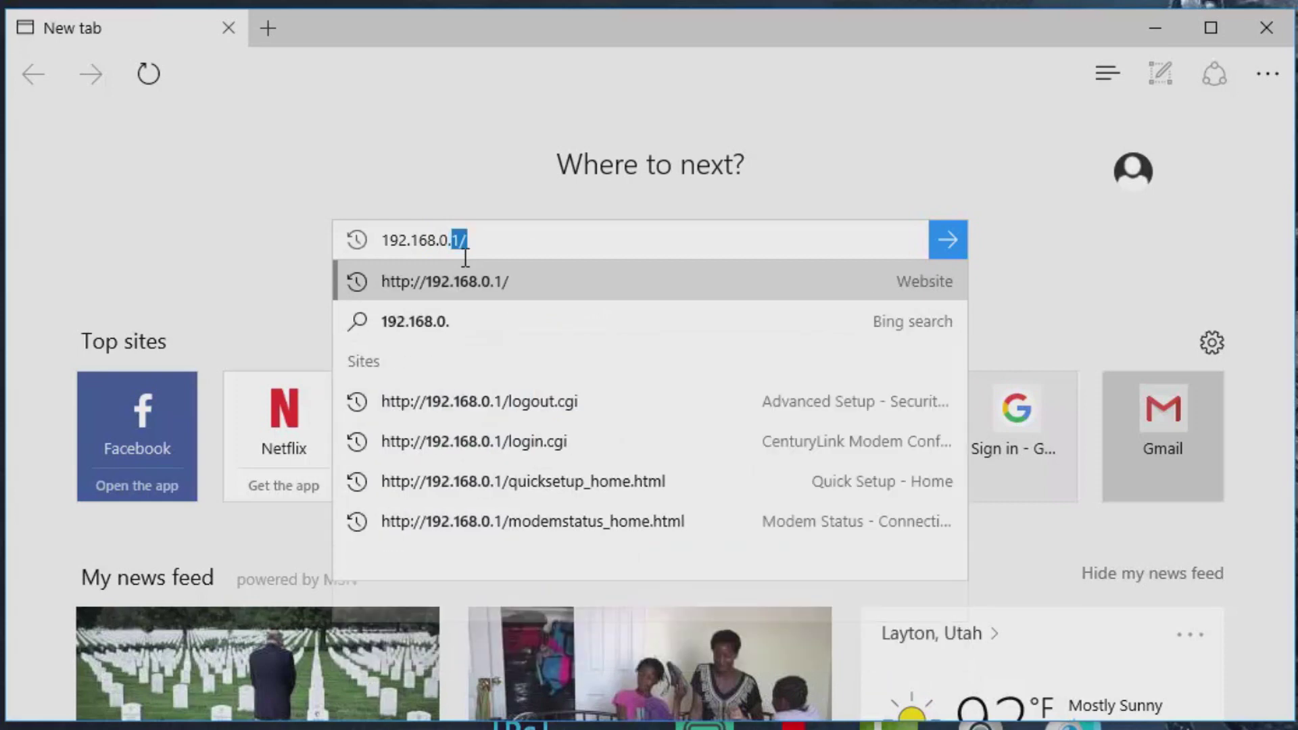
text(.1)
Log in to the modem with the administrator password and go to Quick Setup
key(Return)
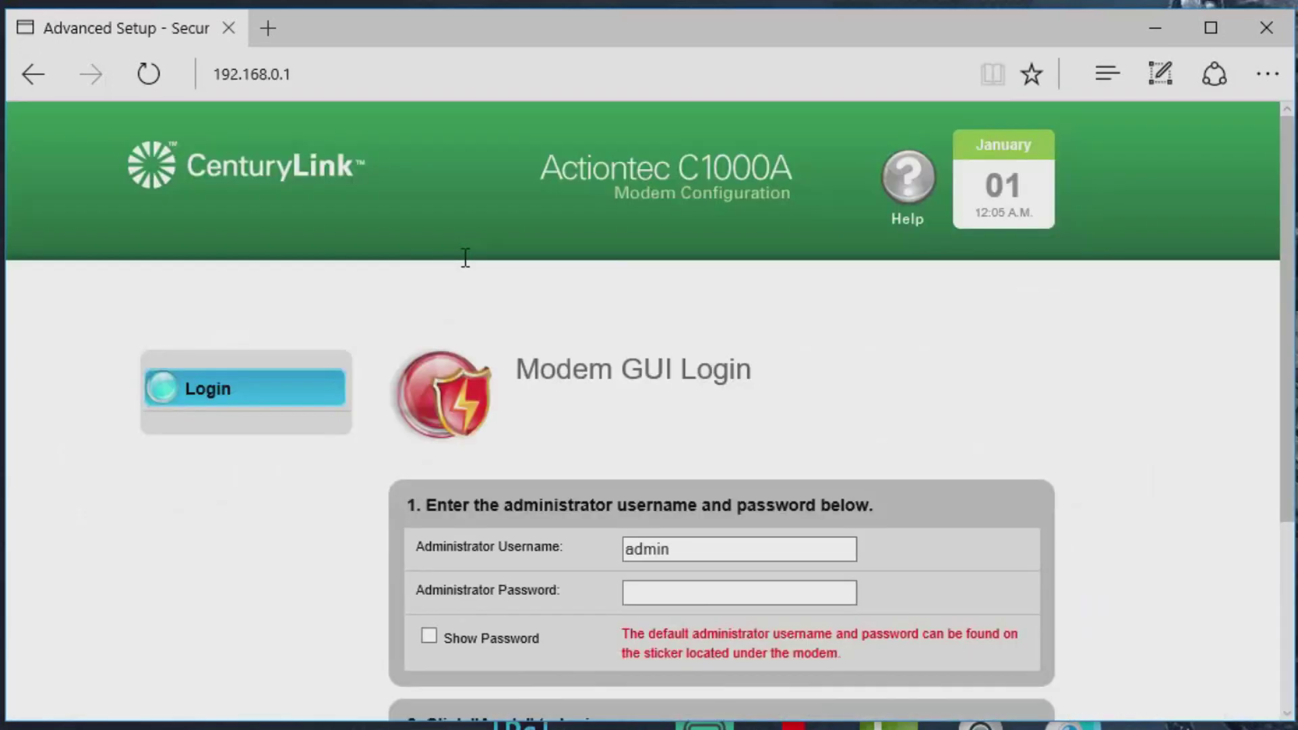
scroll(398, 281, down, 2)
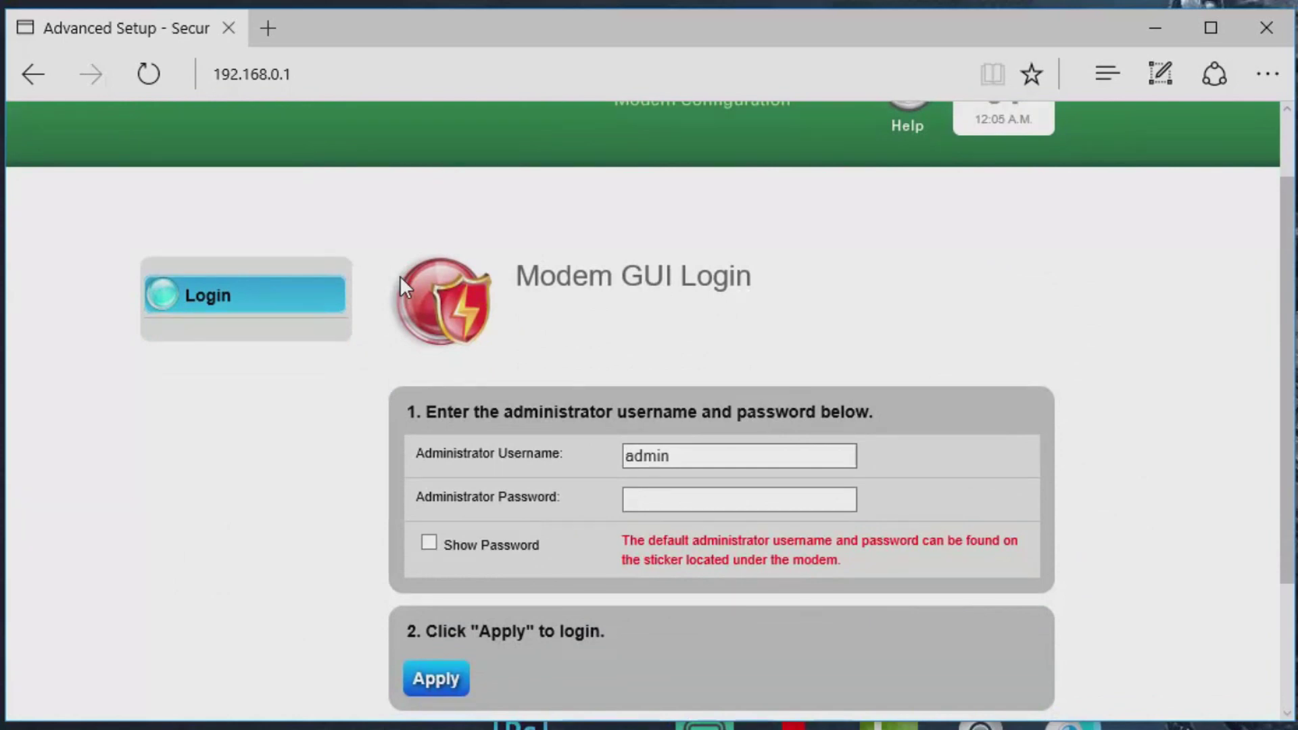
click(696, 499)
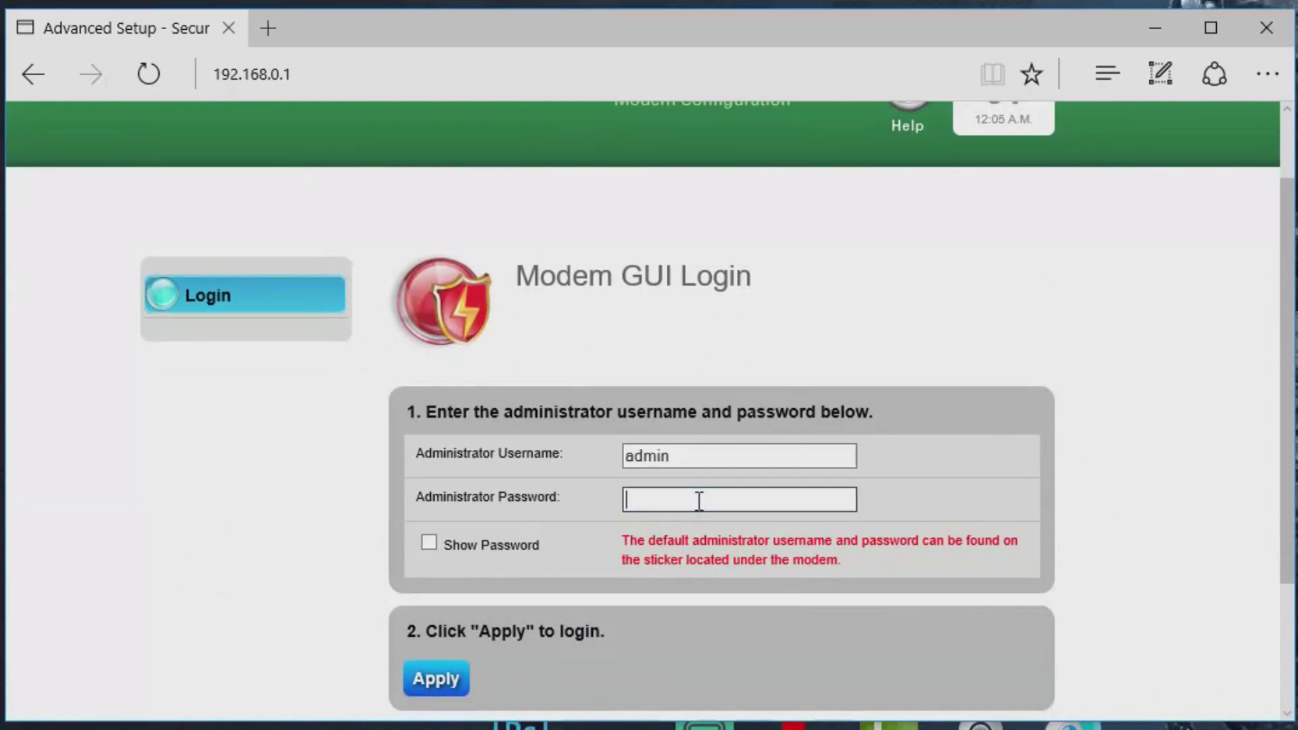
drag(429, 504, 563, 497)
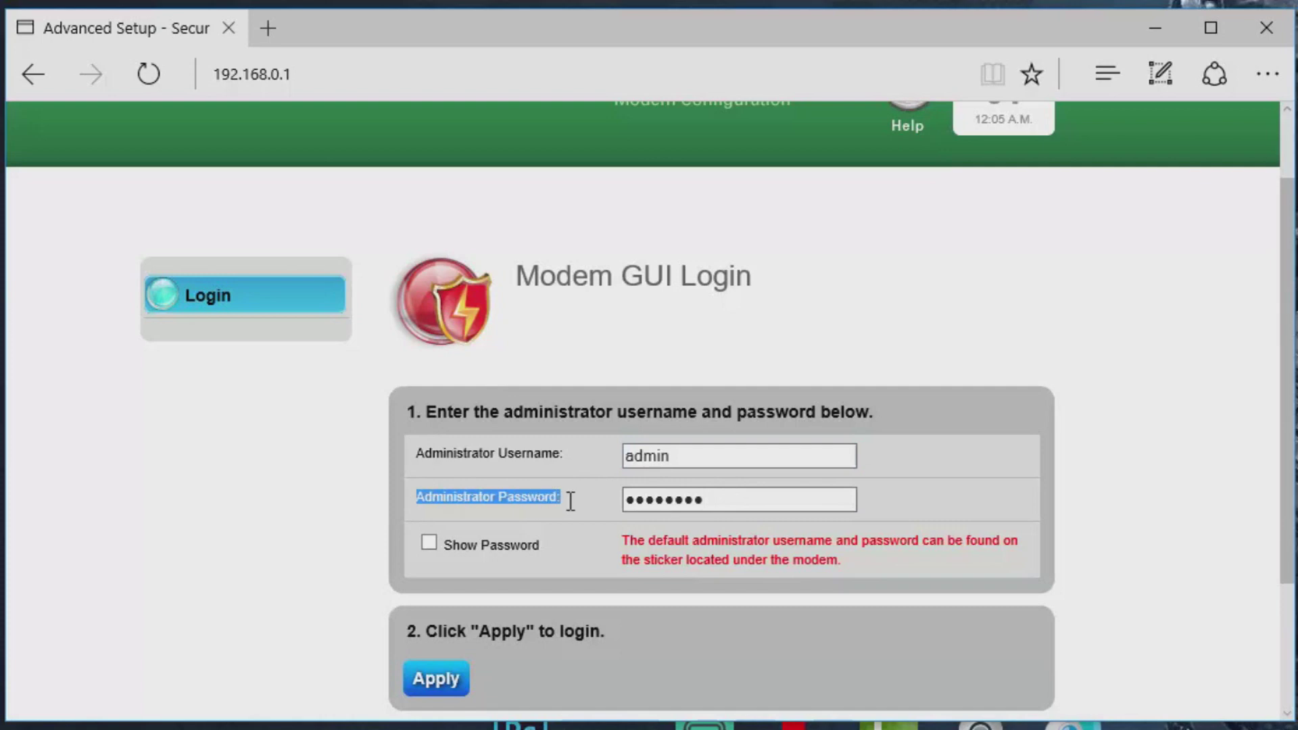
click(446, 686)
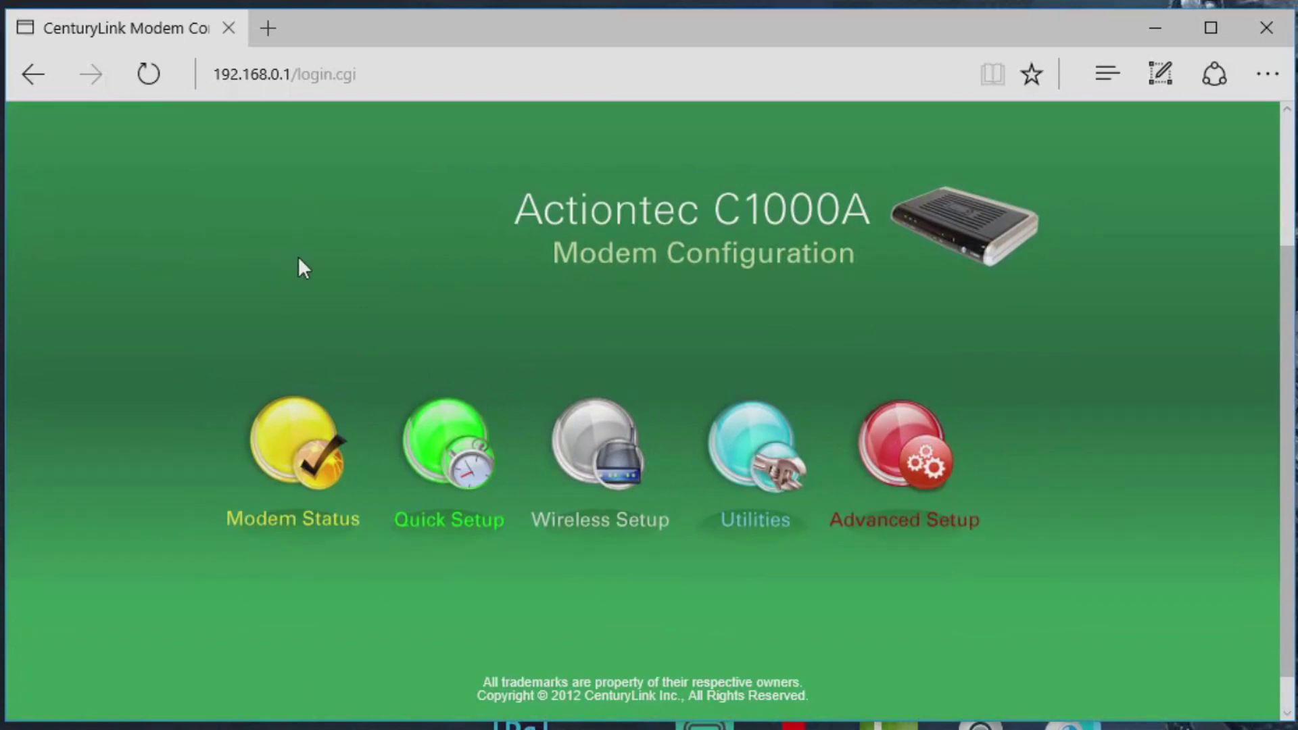
click(411, 402)
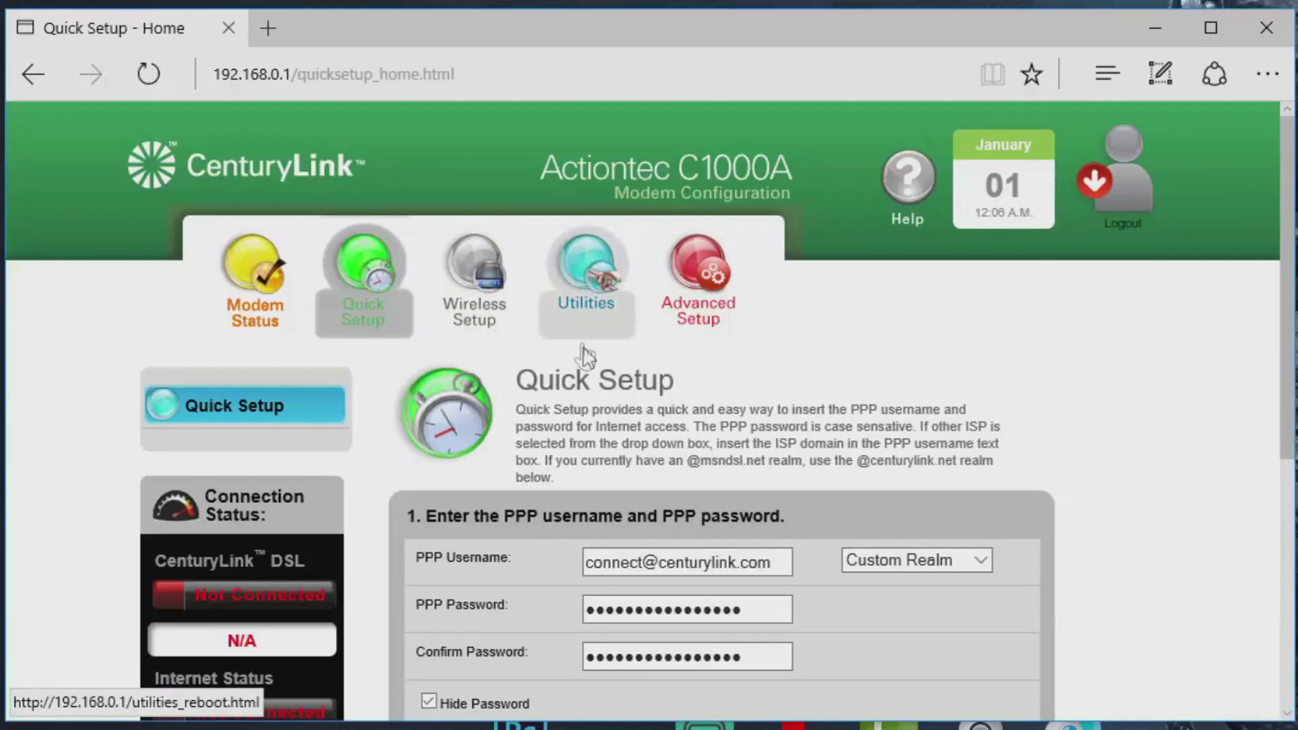
scroll(579, 354, down, 2)
triple_click(481, 380)
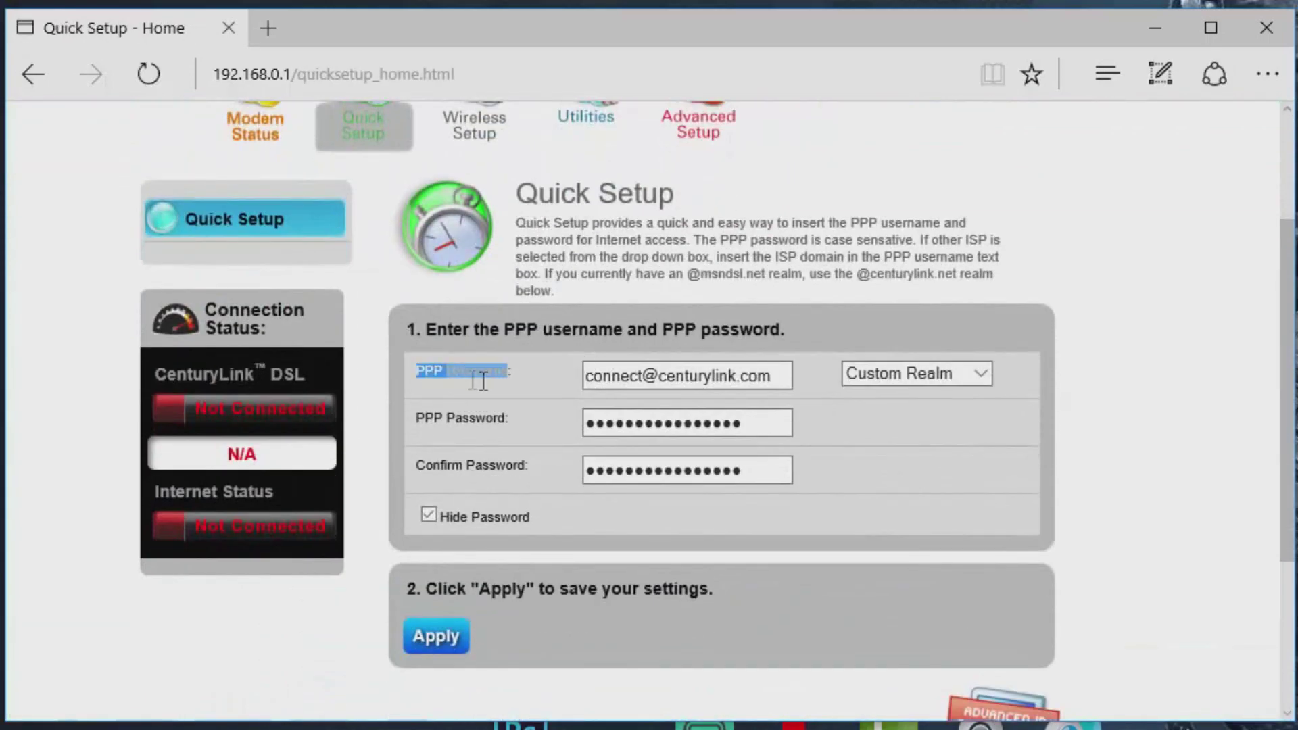
drag(589, 378, 734, 413)
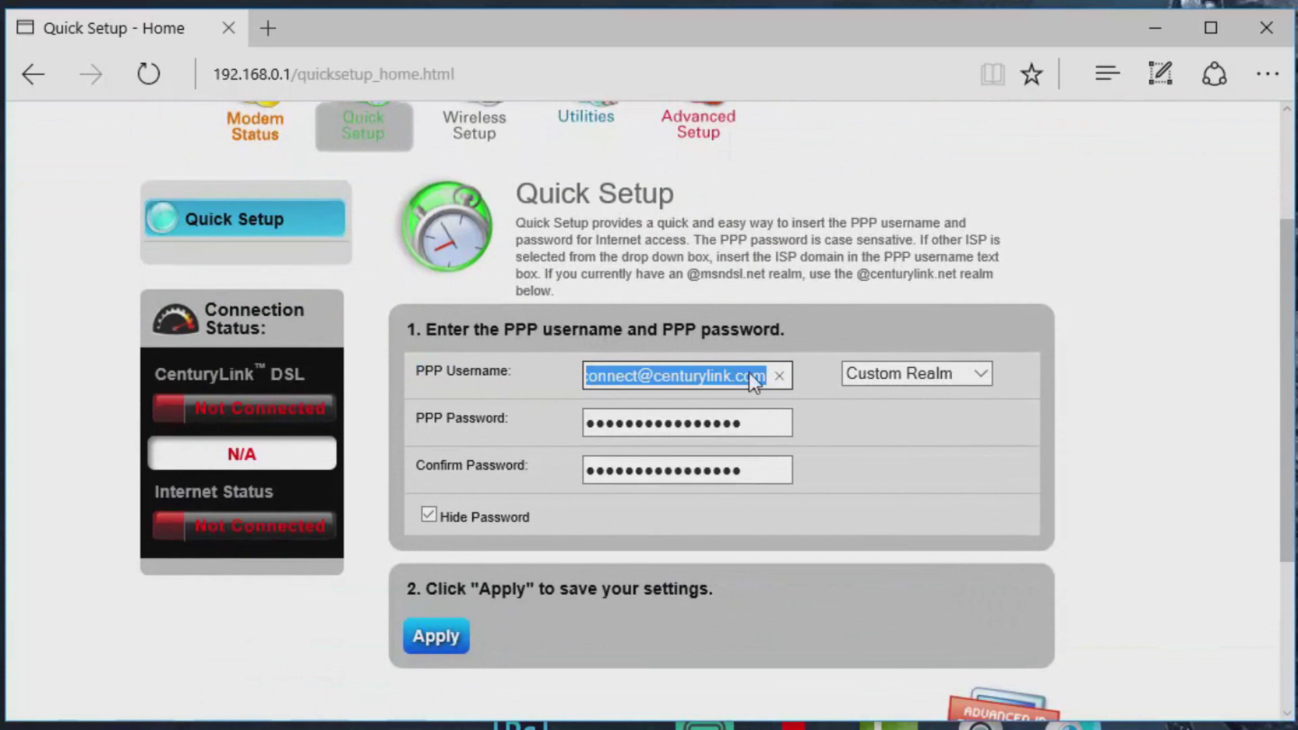
double_click(748, 376)
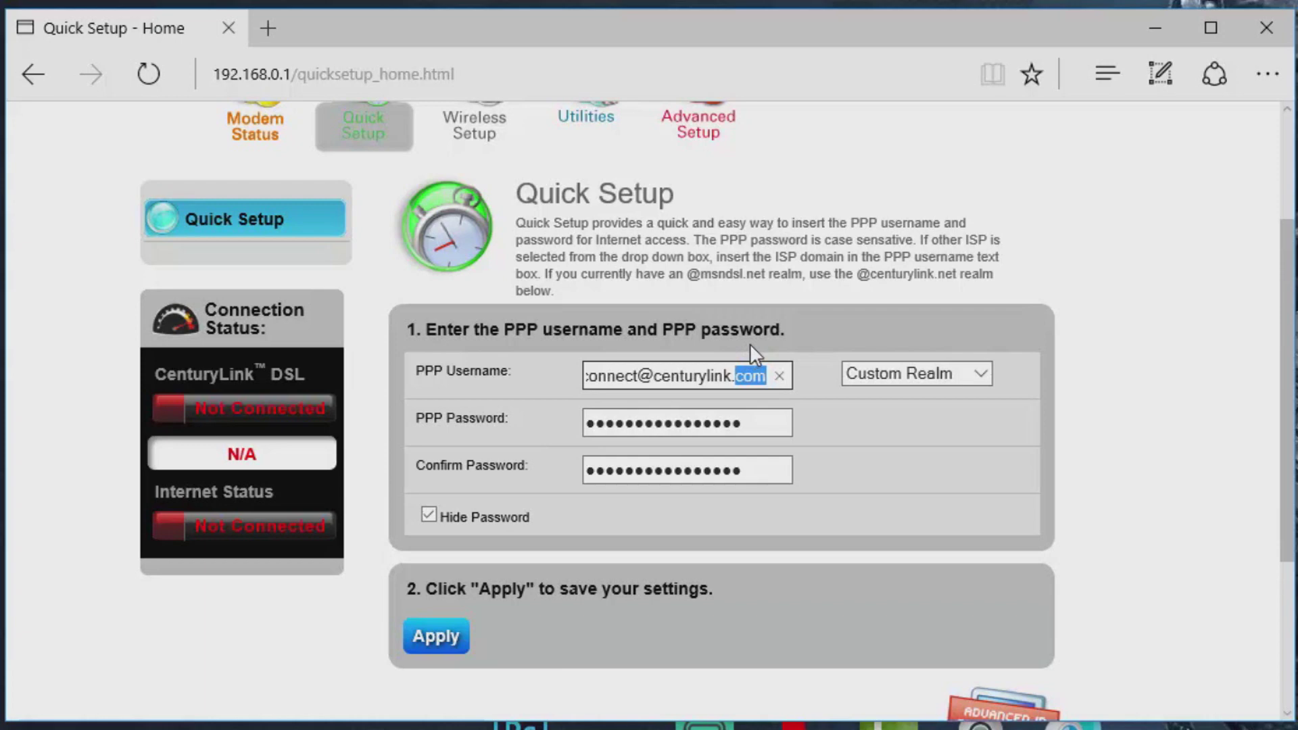
key(End)
key(ctrl+a)
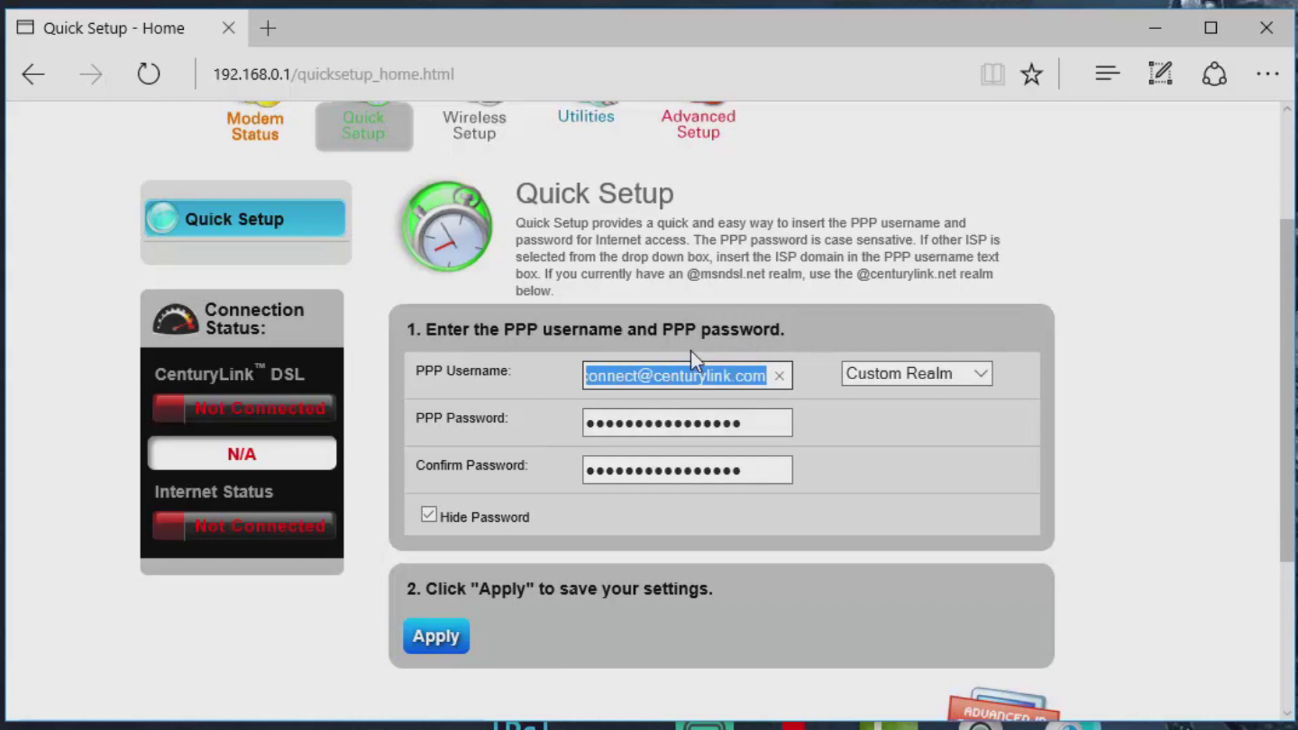
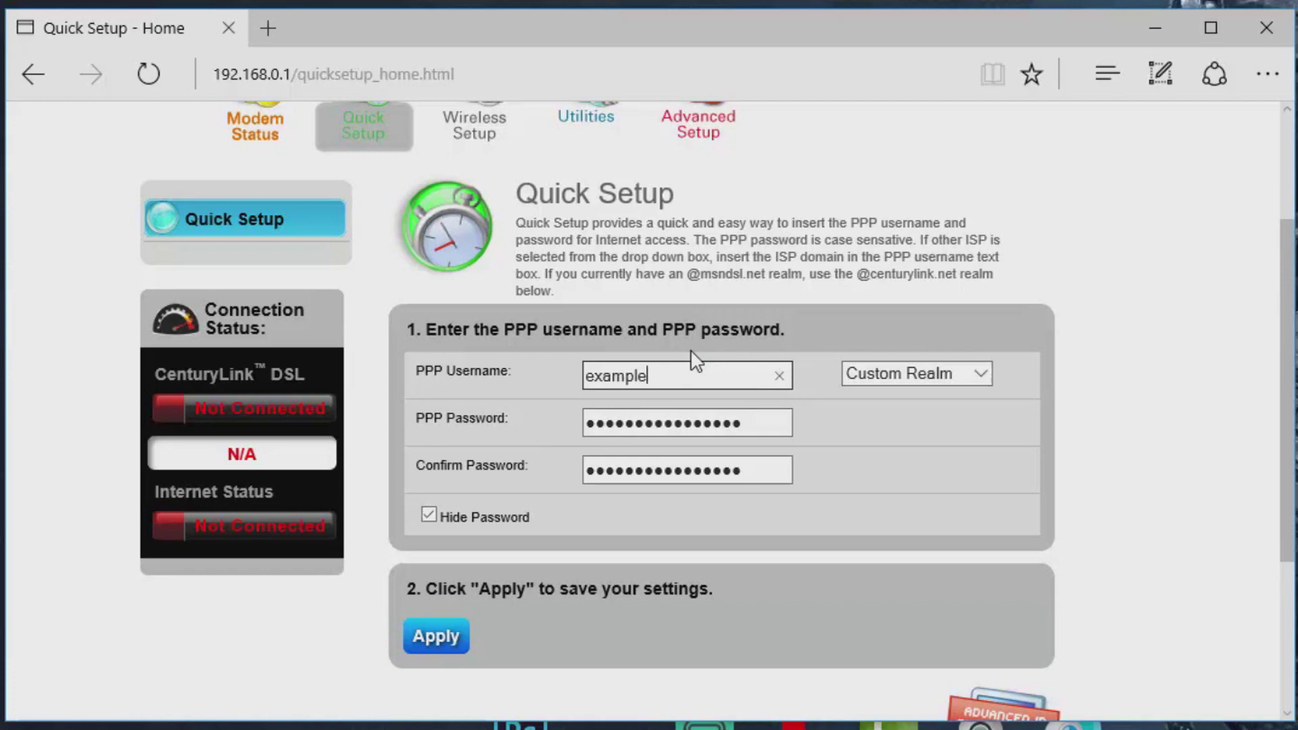
click(860, 380)
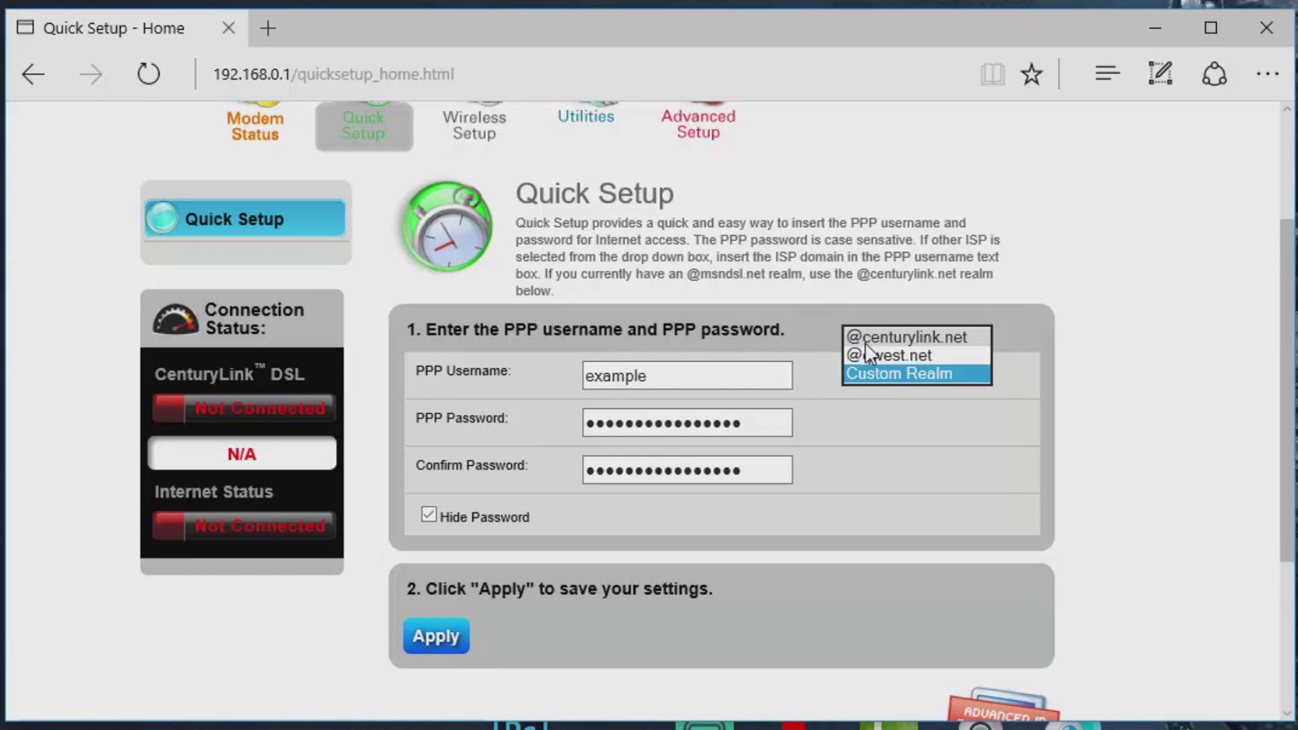
click(878, 357)
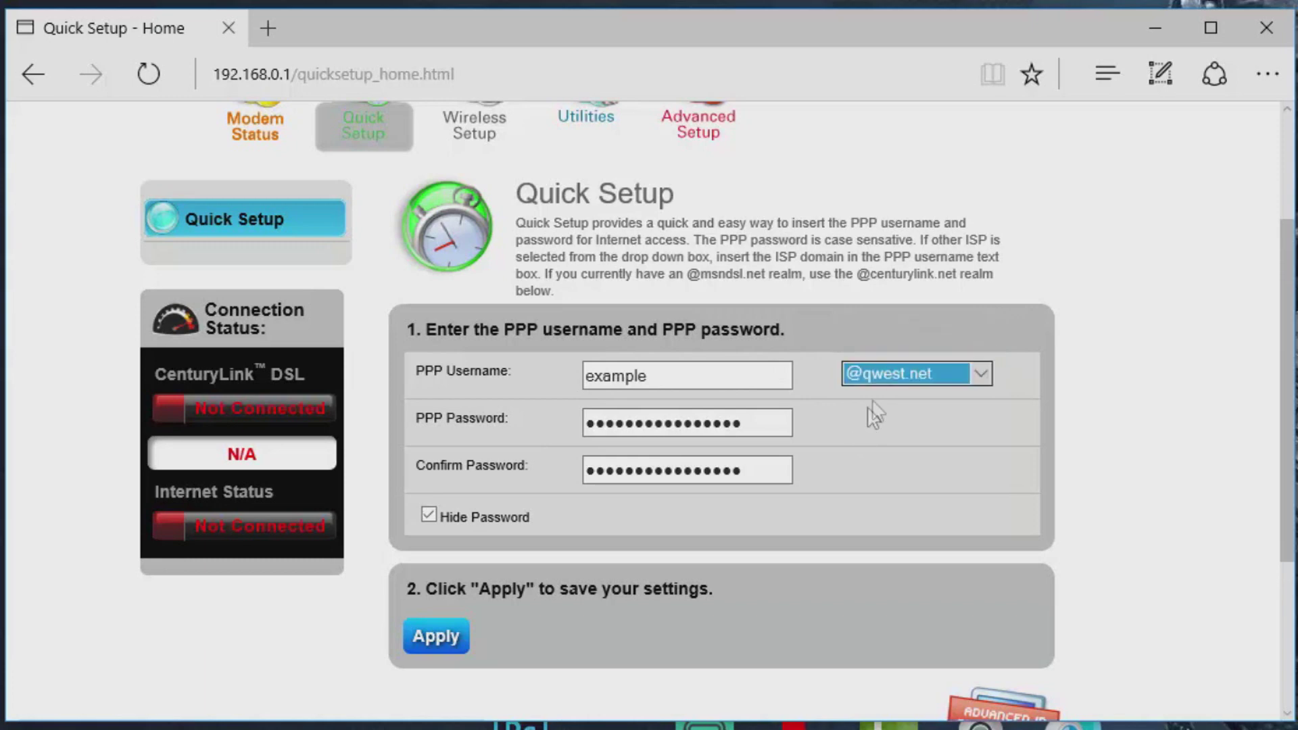
click(887, 375)
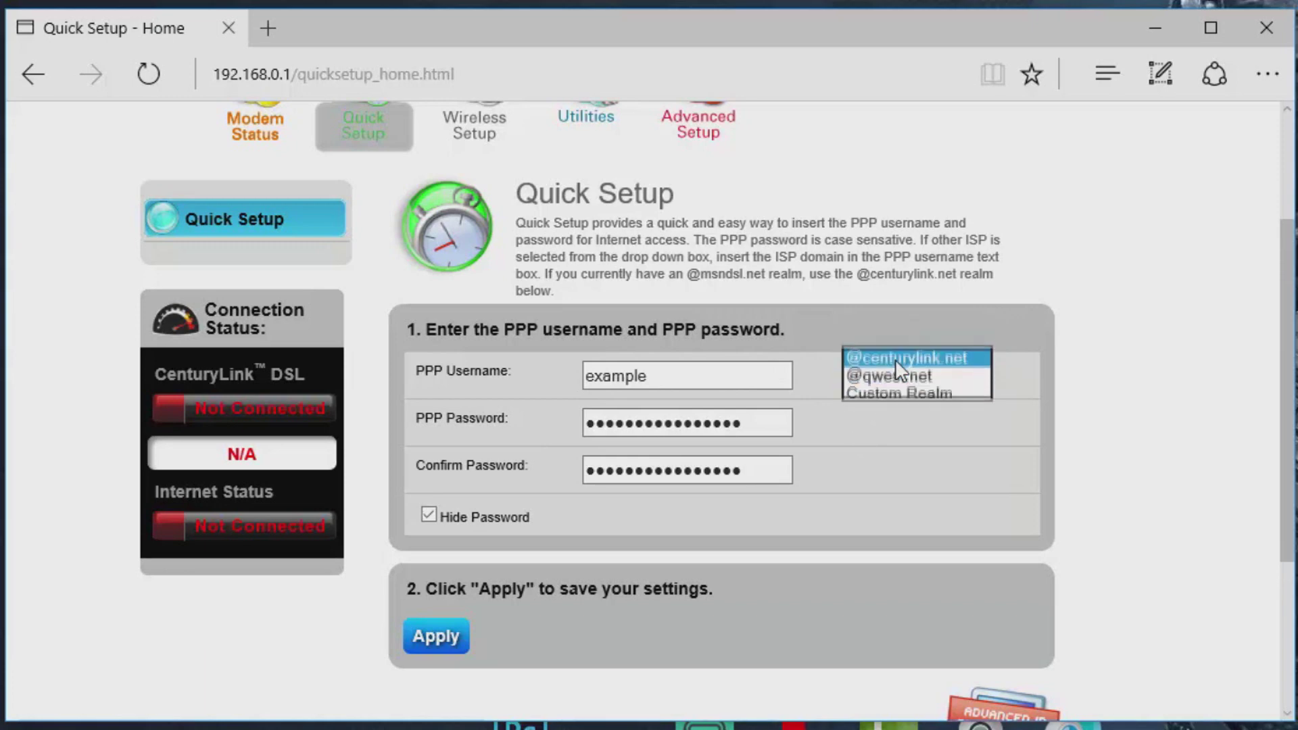
click(895, 358)
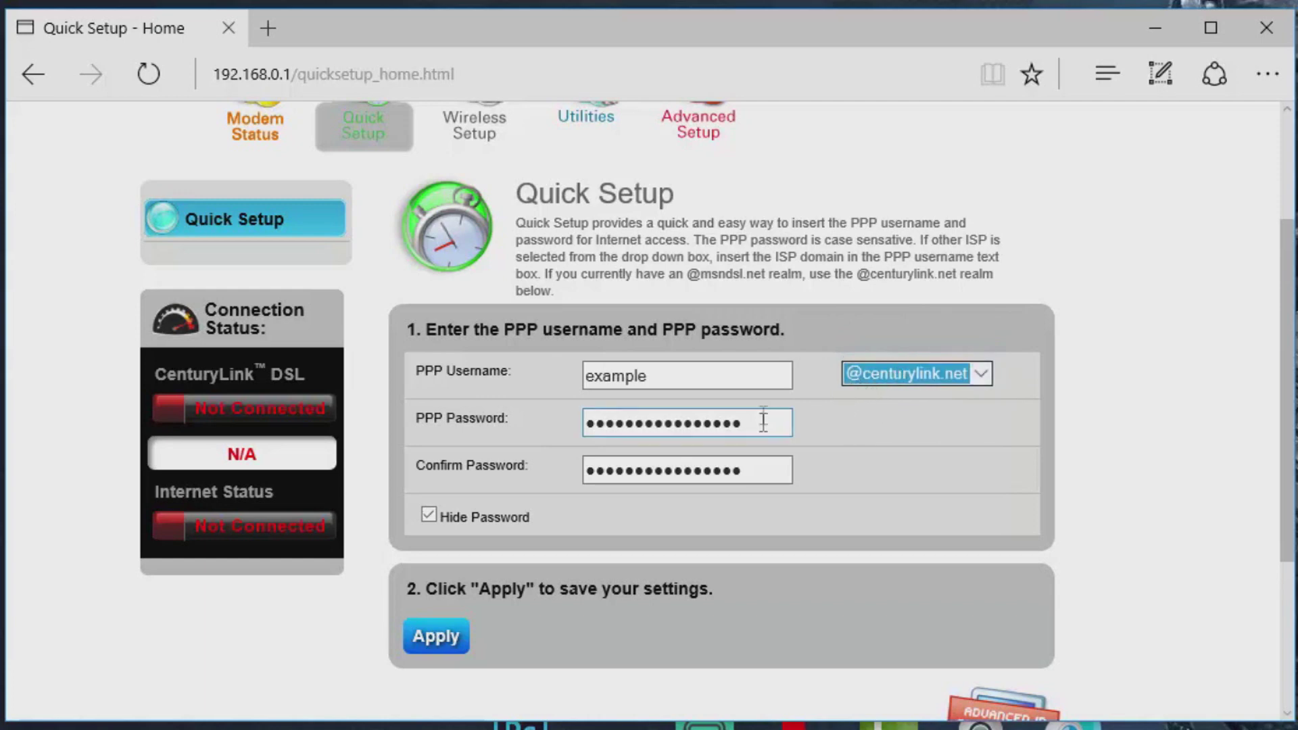
drag(783, 423, 681, 457)
double_click(677, 469)
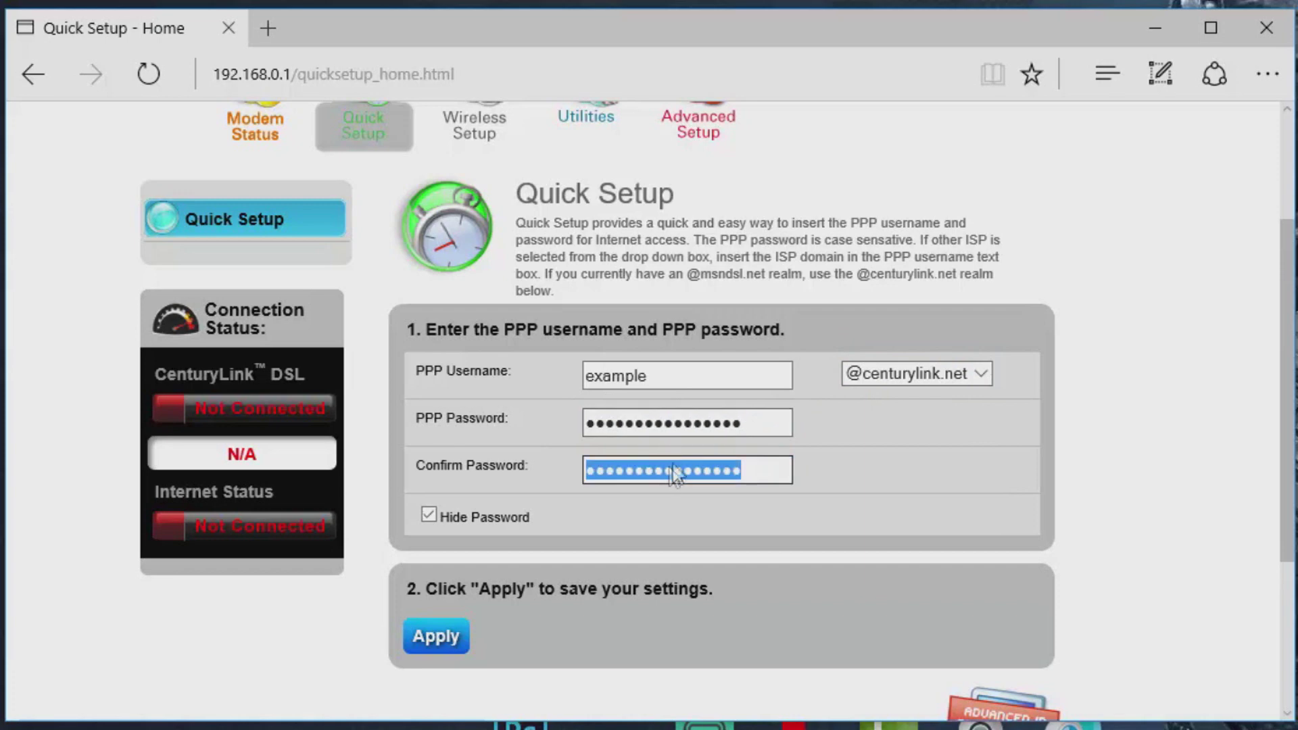
click(917, 375)
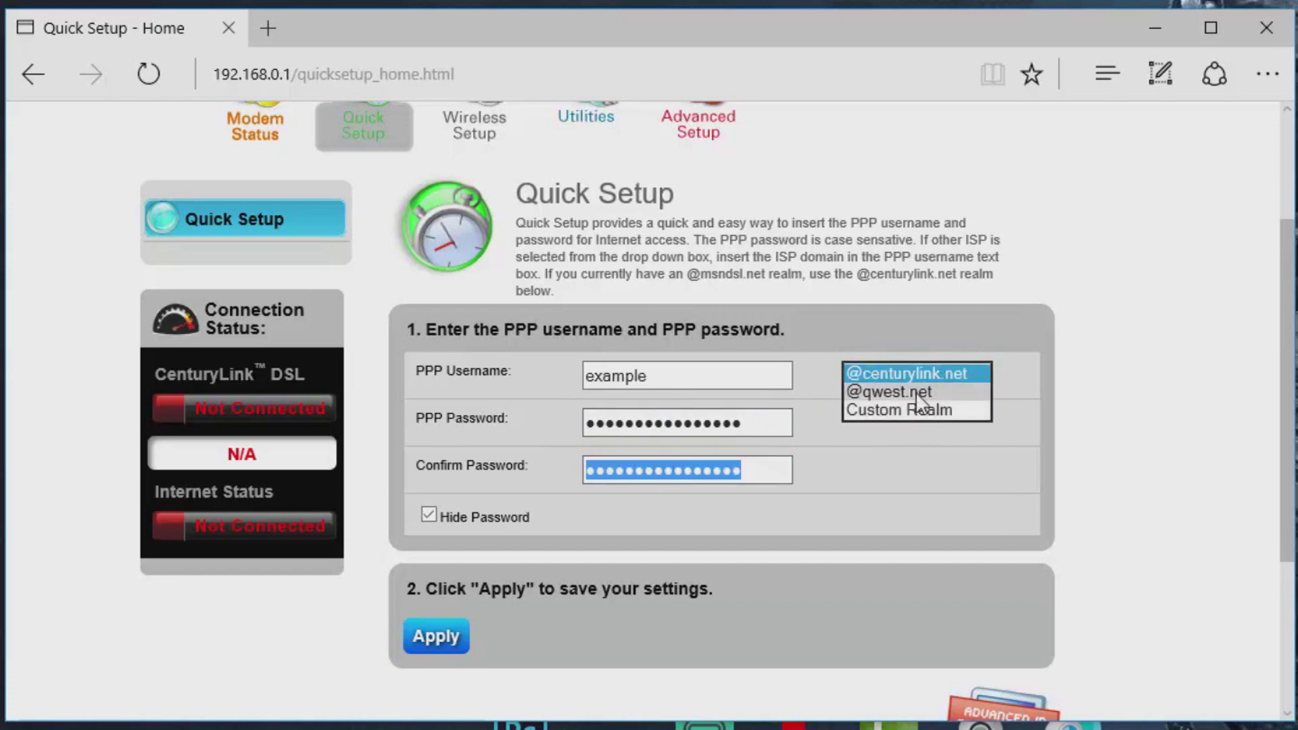
click(915, 391)
click(931, 350)
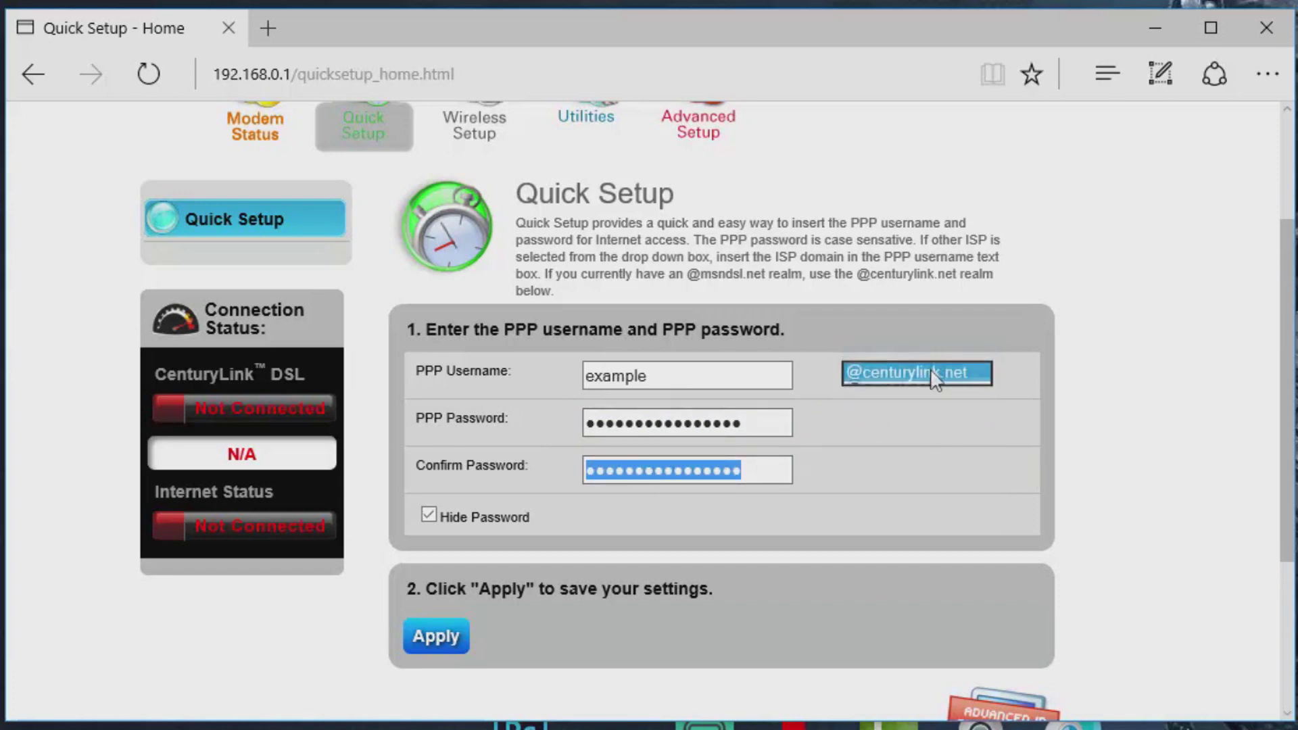
click(498, 409)
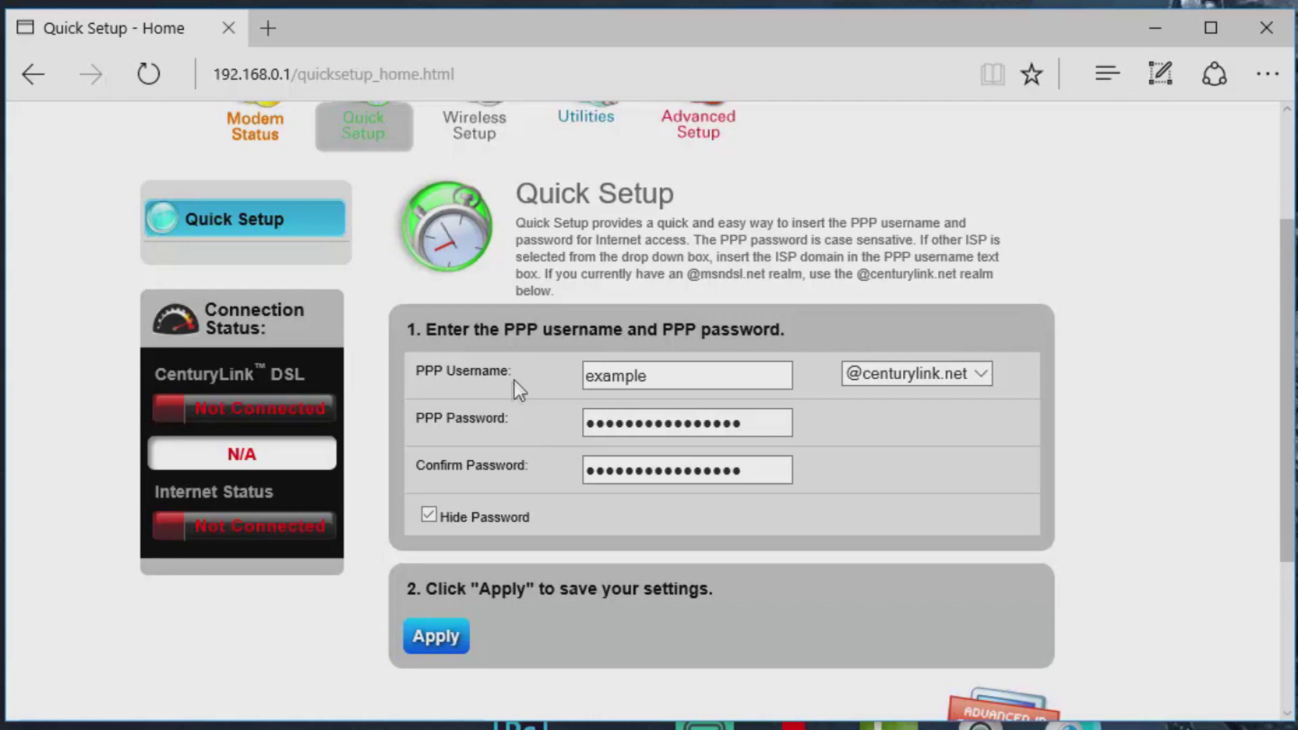
click(666, 382)
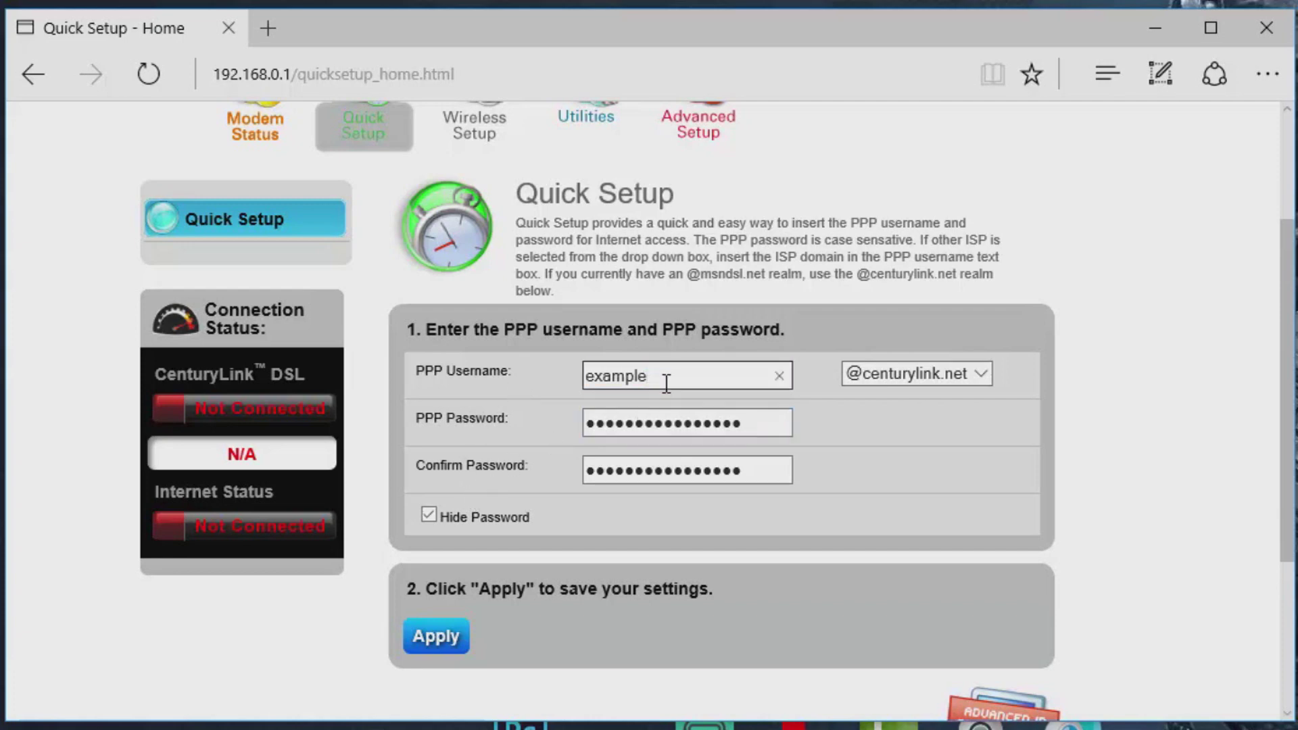
click(657, 423)
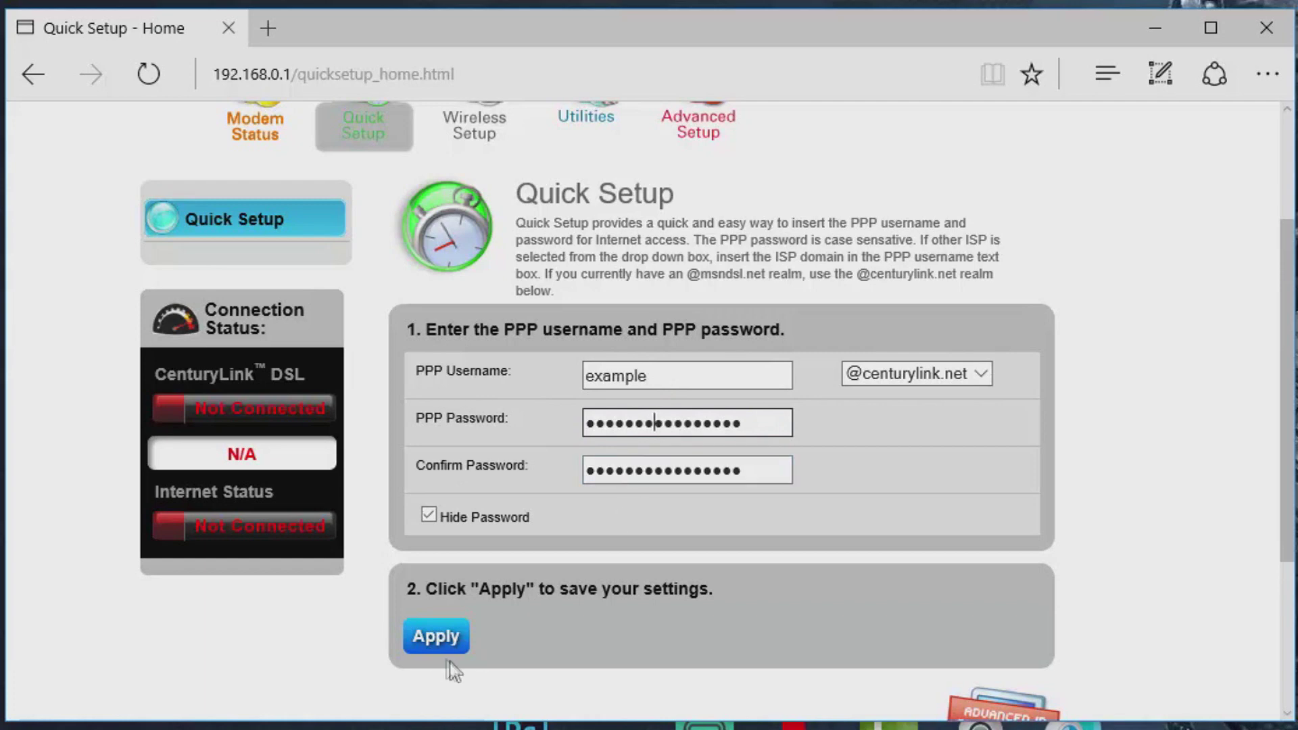
click(453, 637)
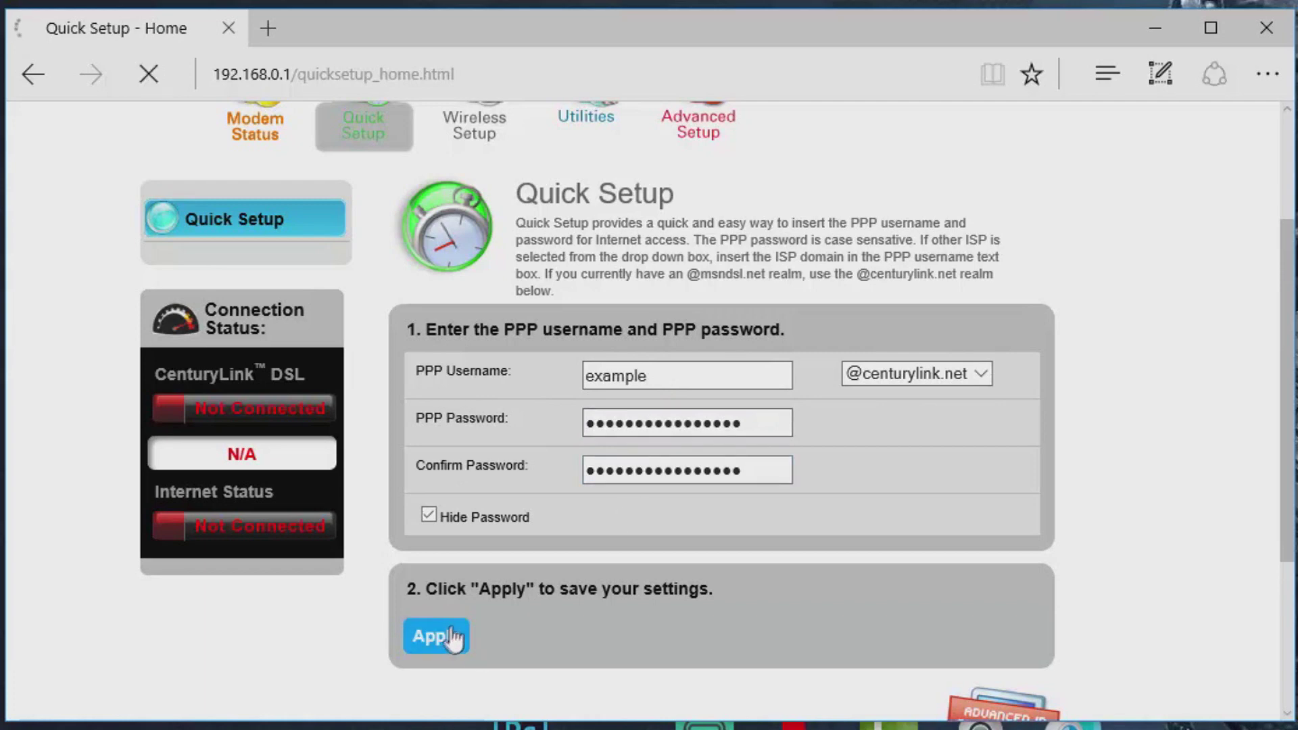